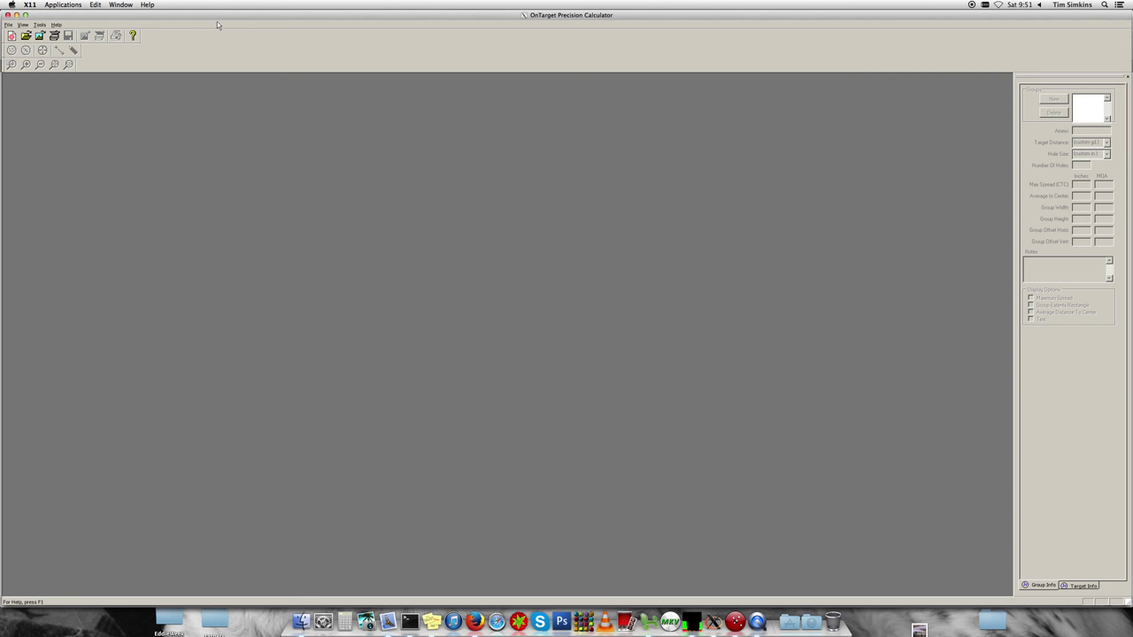
# - Open the photo DSC_7684.JPG as a new target document via Open Image
pyautogui.click(8, 25)
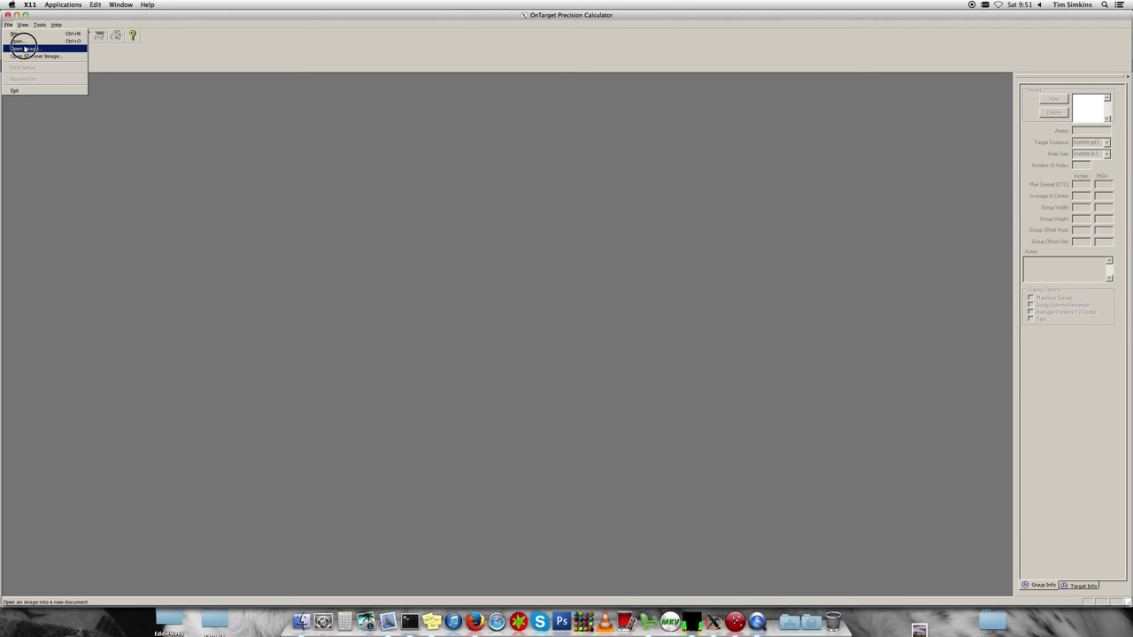
pyautogui.click(25, 49)
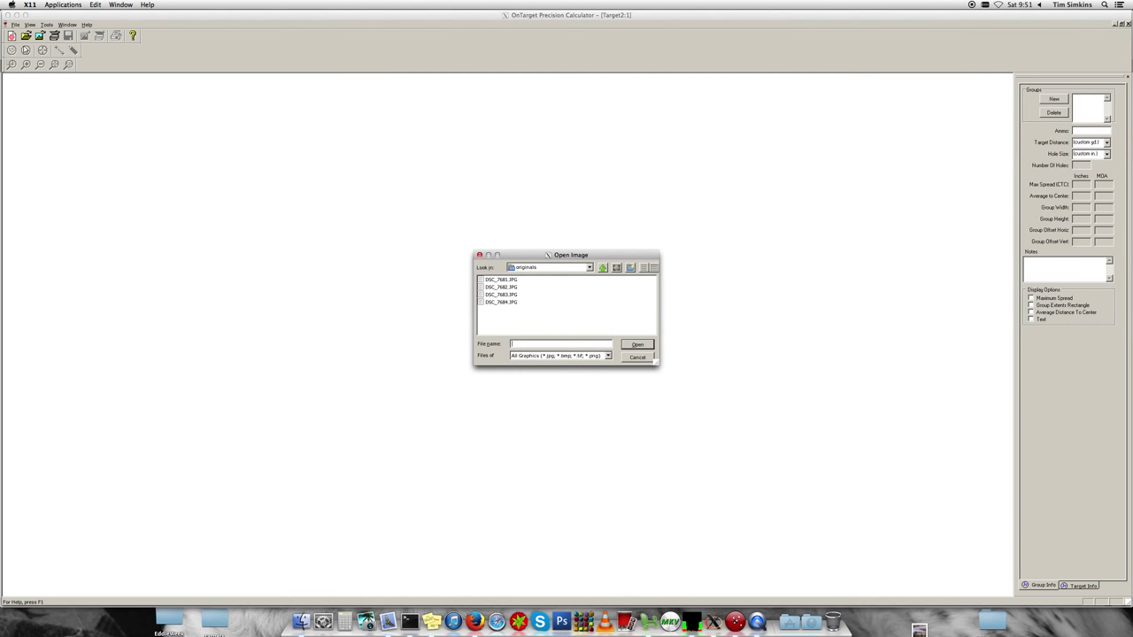
pyautogui.click(495, 302)
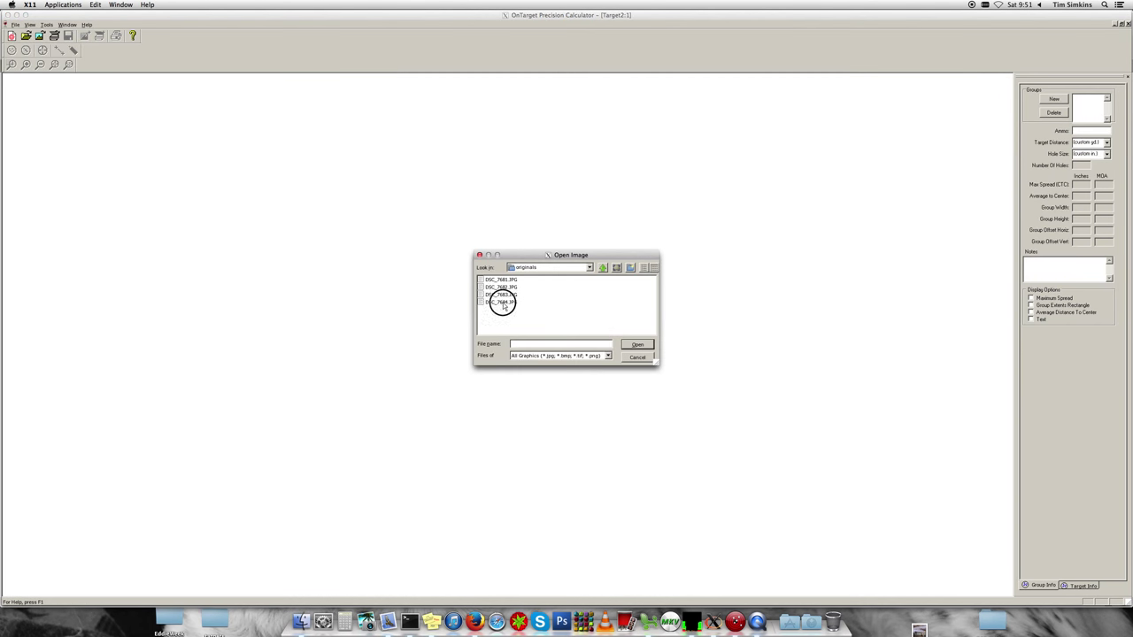
pyautogui.click(639, 345)
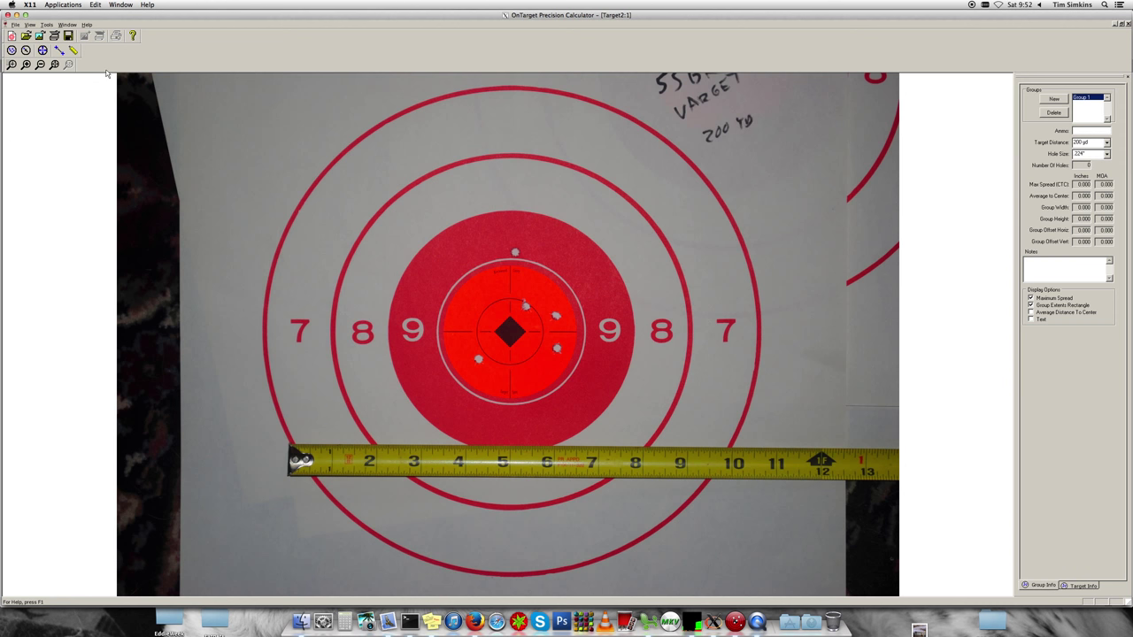
# - Draw a reference line along the tape to the 12-inch mark and set its distance to 11 inches
pyautogui.click(60, 52)
pyautogui.moveTo(334, 463); pyautogui.dragTo(821, 464)
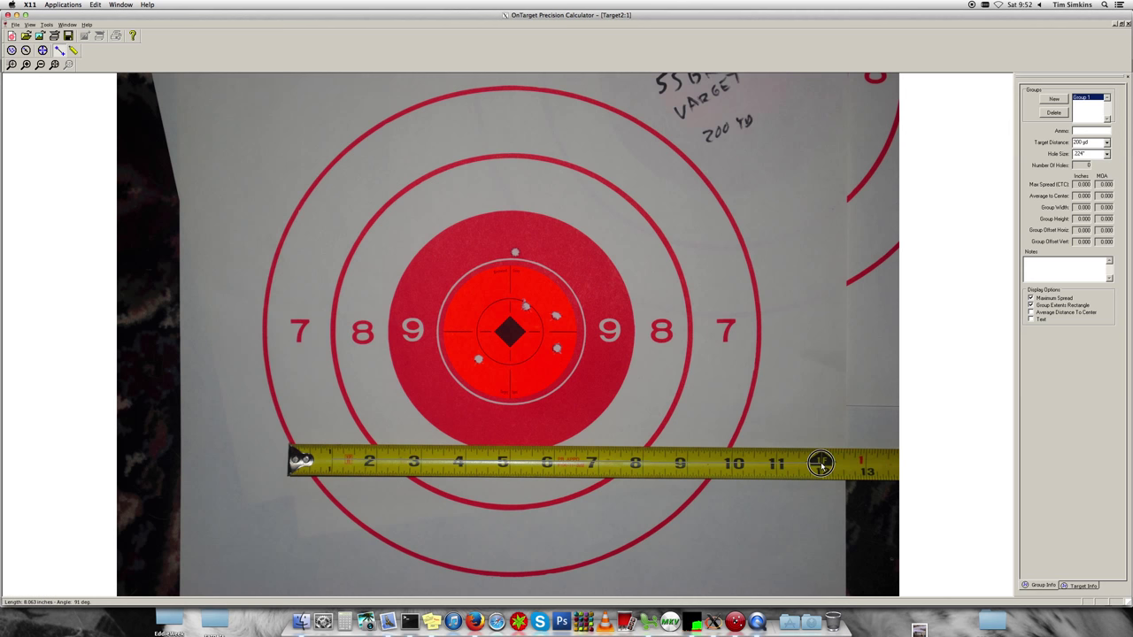
pyautogui.click(821, 464)
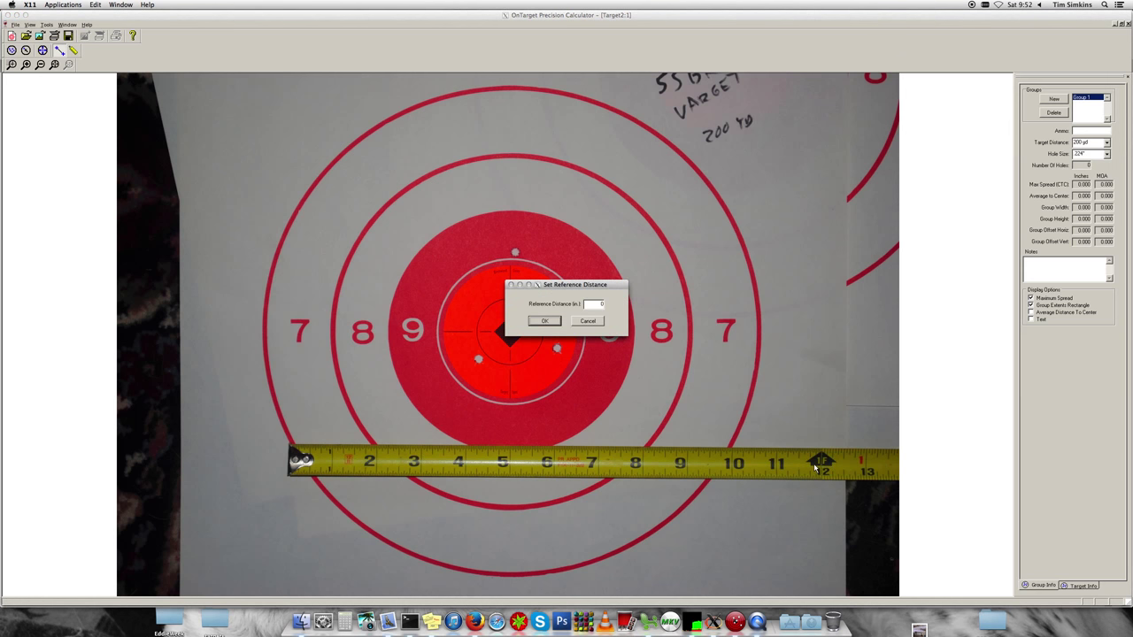
pyautogui.doubleClick(602, 304)
pyautogui.write('11')
pyautogui.click(544, 321)
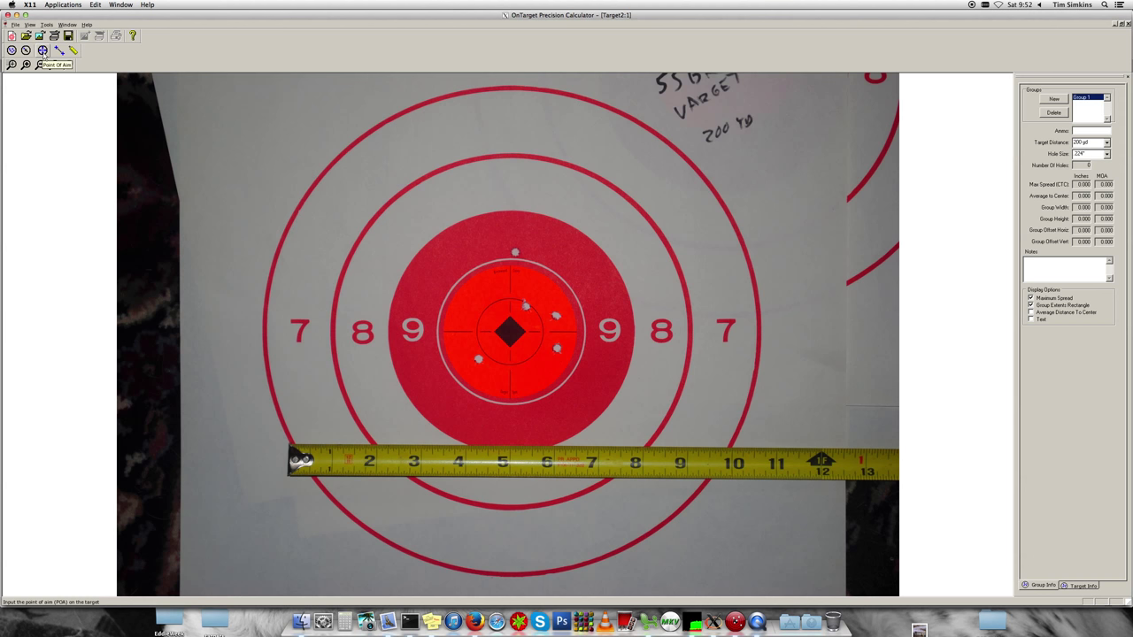
# - Place the point of aim on the black centre diamond of the target
pyautogui.click(42, 50)
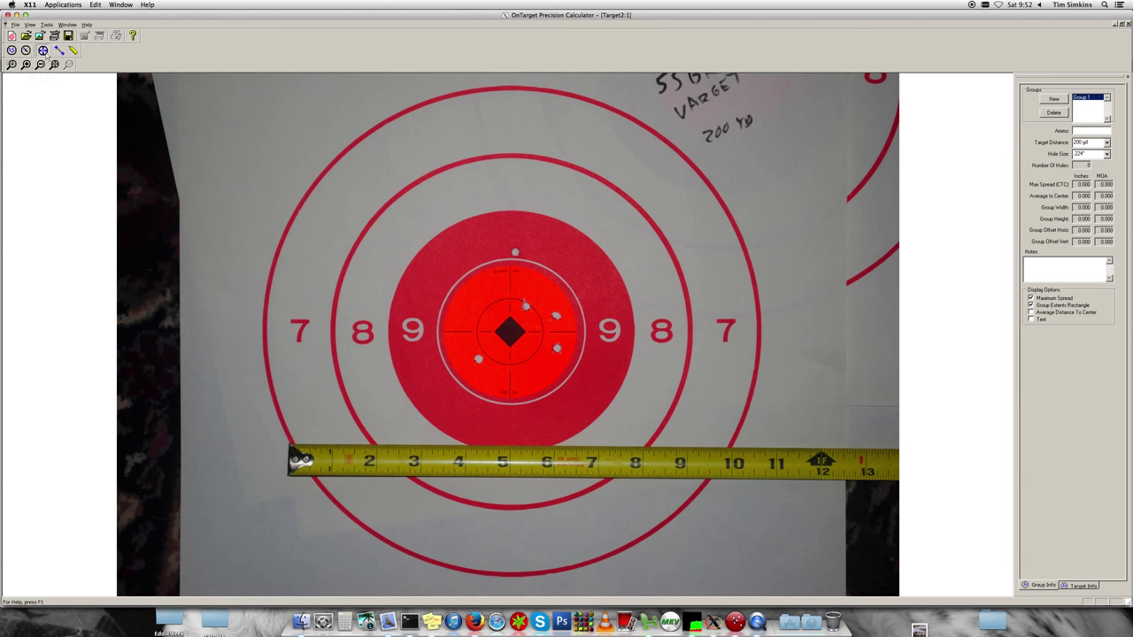
pyautogui.click(510, 331)
# - Choose 200 yd from the Target Distance list in the Group Info panel
pyautogui.click(1106, 143)
pyautogui.moveTo(1108, 170); pyautogui.dragTo(1114, 157)
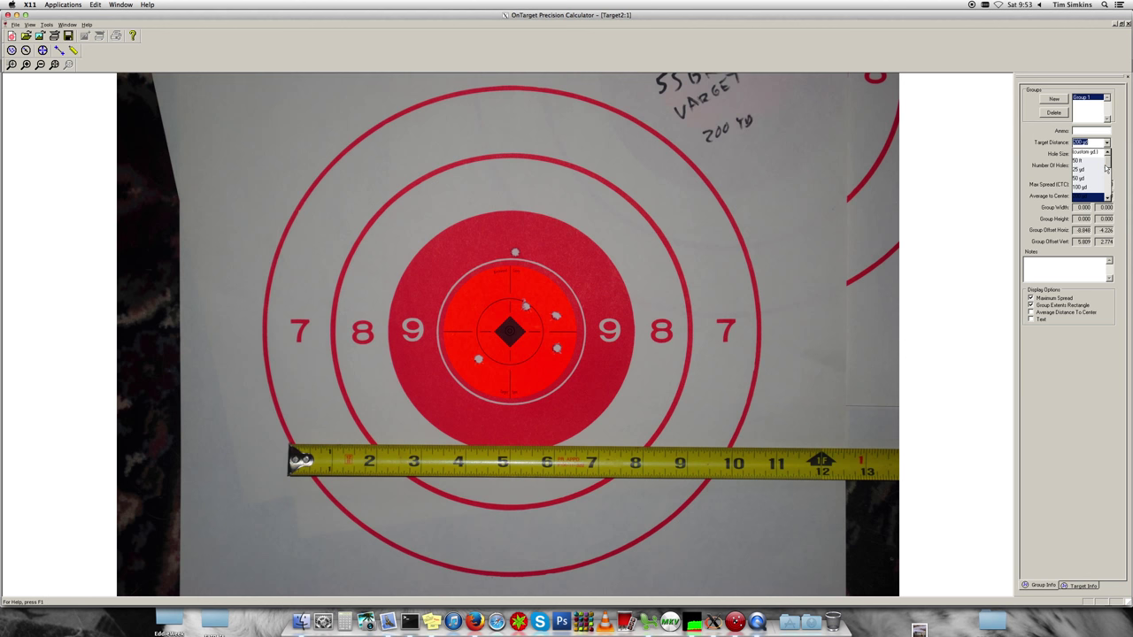
pyautogui.click(1087, 196)
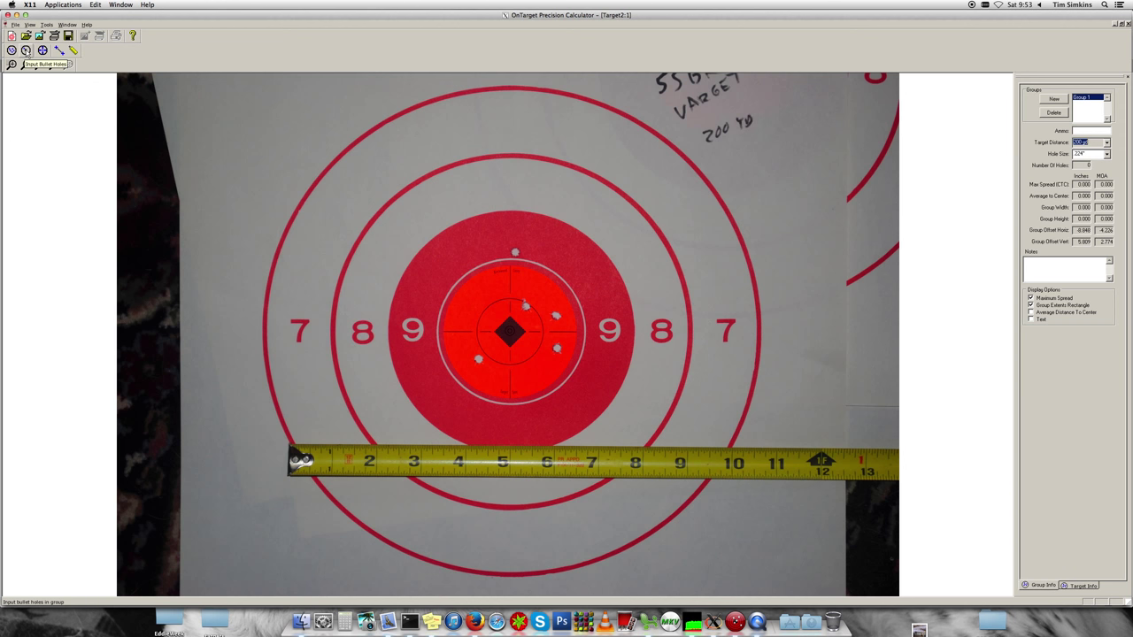
# - Mark the five bullet holes: top, above centre, right of centre, lower right, lower left
pyautogui.click(28, 53)
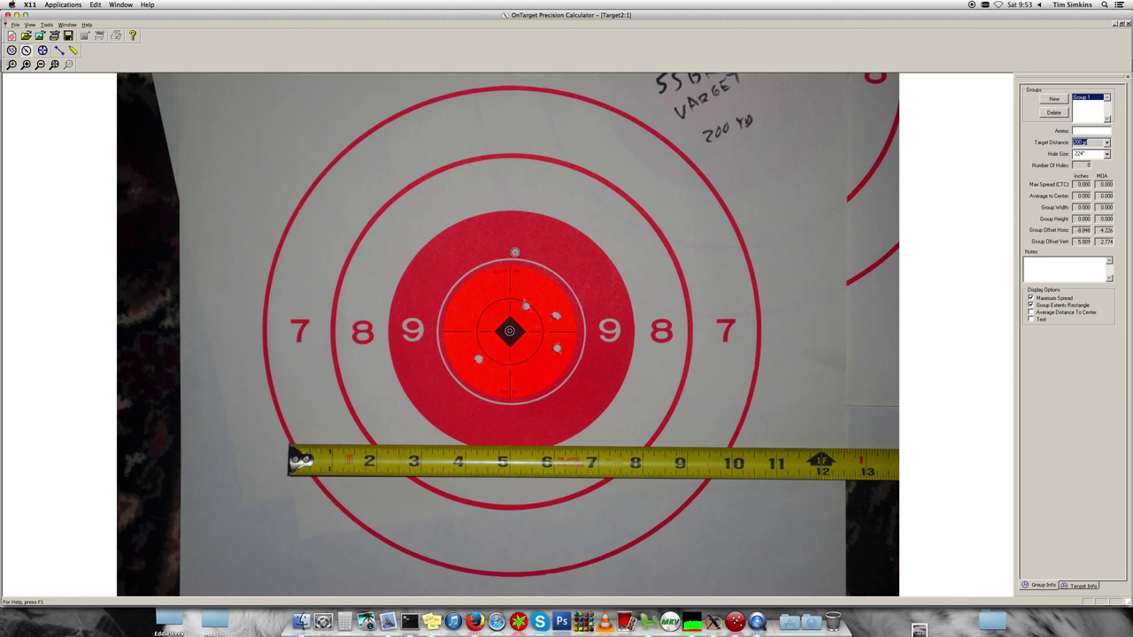
pyautogui.click(515, 252)
pyautogui.click(526, 307)
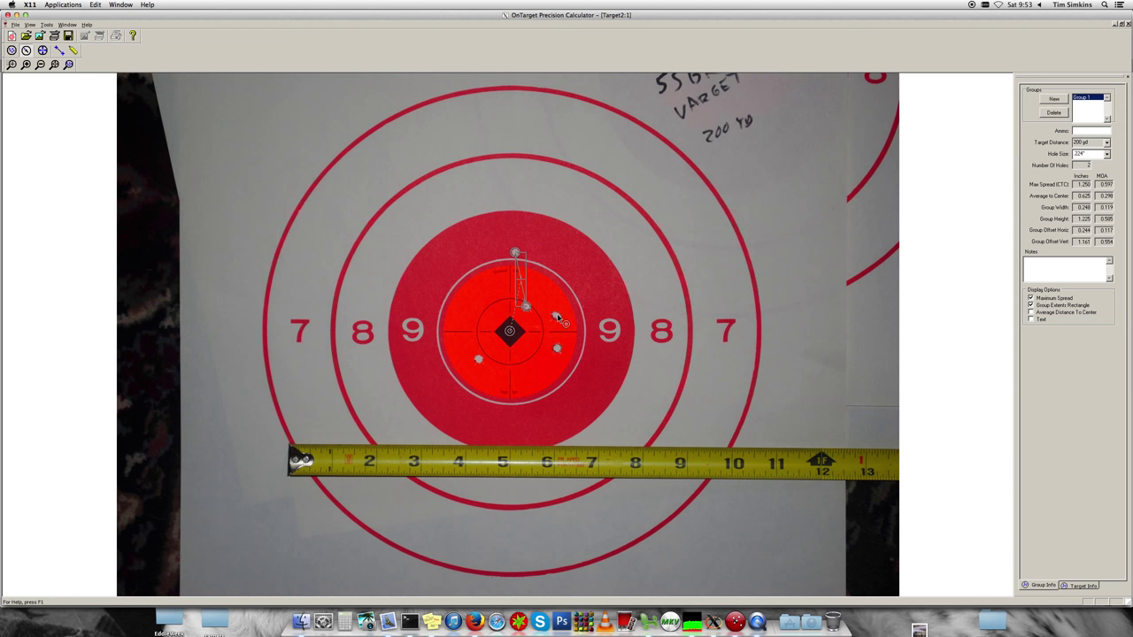
pyautogui.click(555, 316)
pyautogui.click(556, 348)
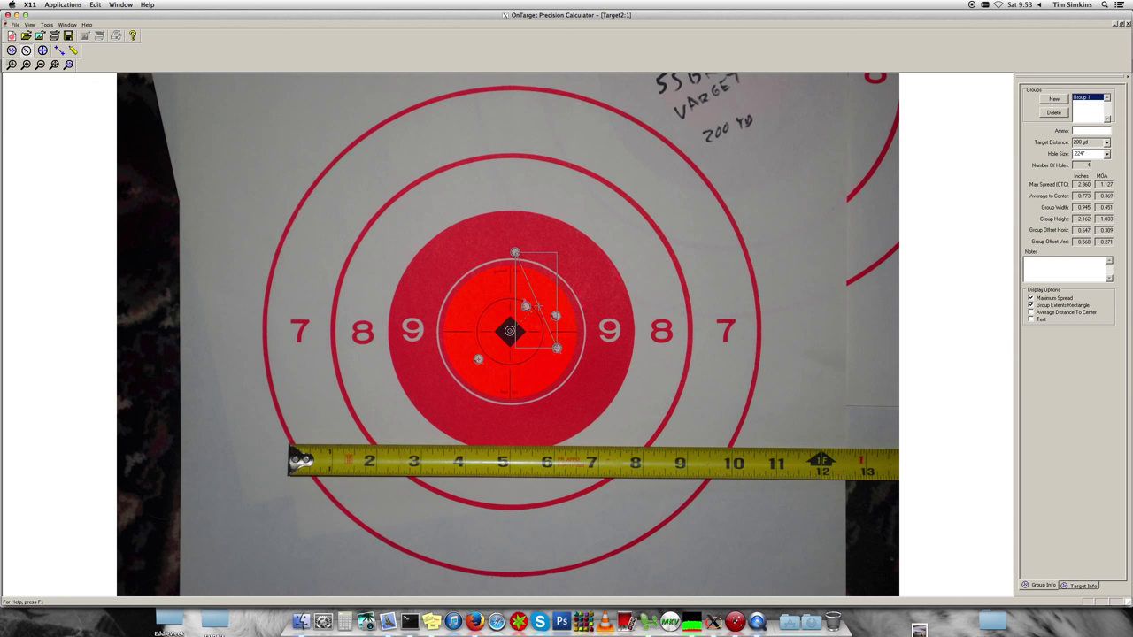
pyautogui.click(478, 361)
pyautogui.moveTo(1078, 183); pyautogui.dragTo(1117, 189)
pyautogui.doubleClick(1083, 230)
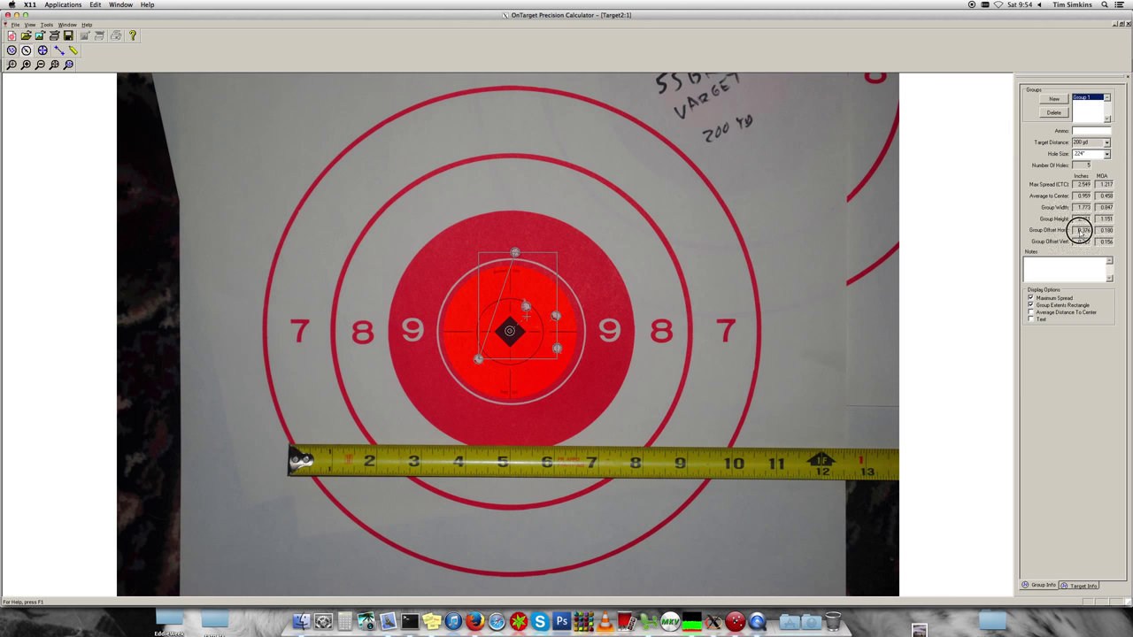
pyautogui.doubleClick(1083, 242)
pyautogui.click(1083, 230)
# - Save the marked-up target graphic as JPEG 'my-target' in the calc folder
pyautogui.click(15, 25)
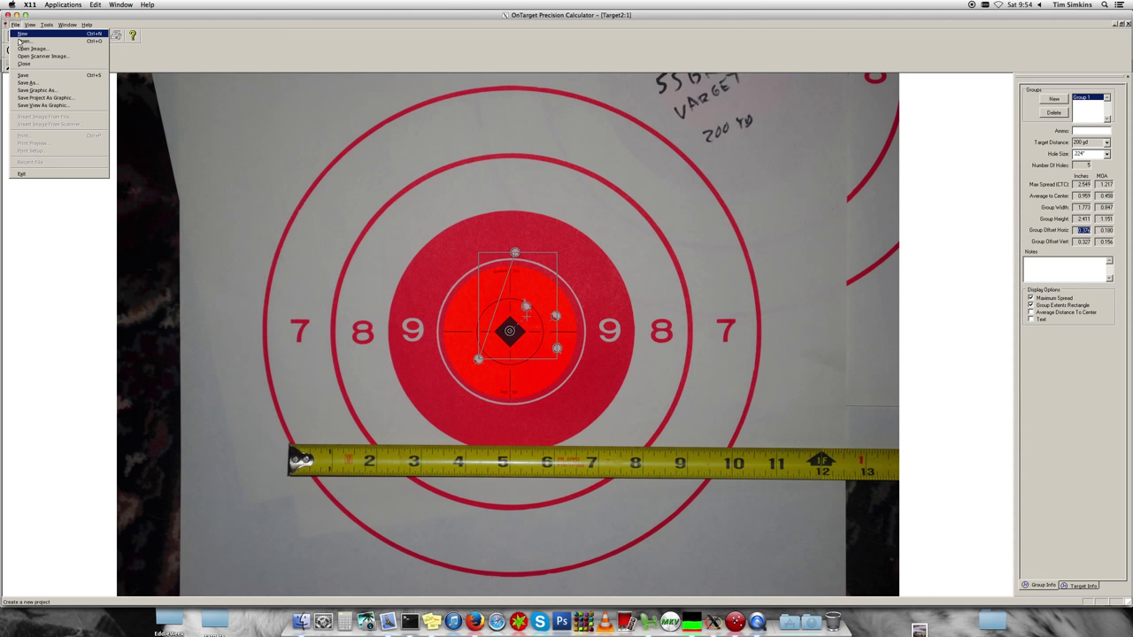
pyautogui.click(45, 94)
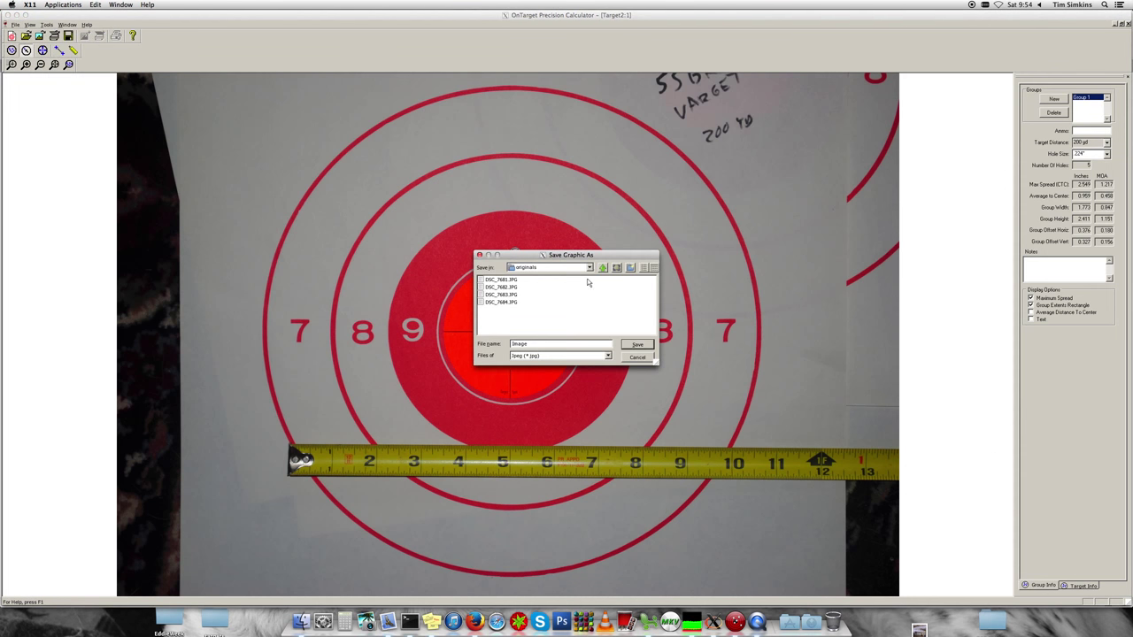
pyautogui.click(589, 269)
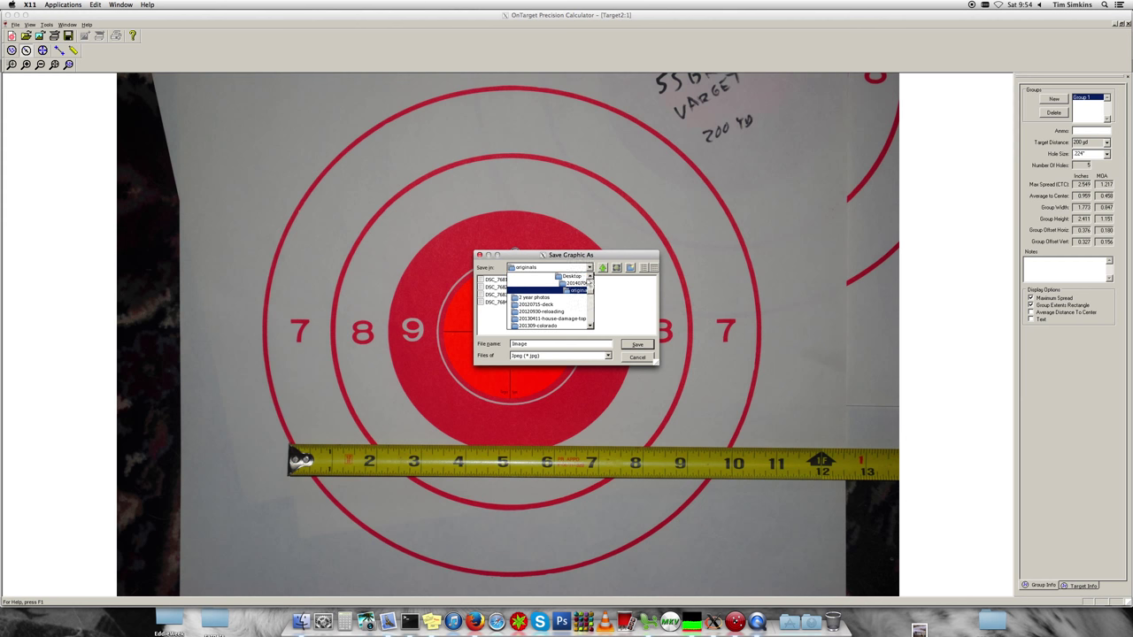
pyautogui.click(586, 283)
pyautogui.doubleClick(493, 281)
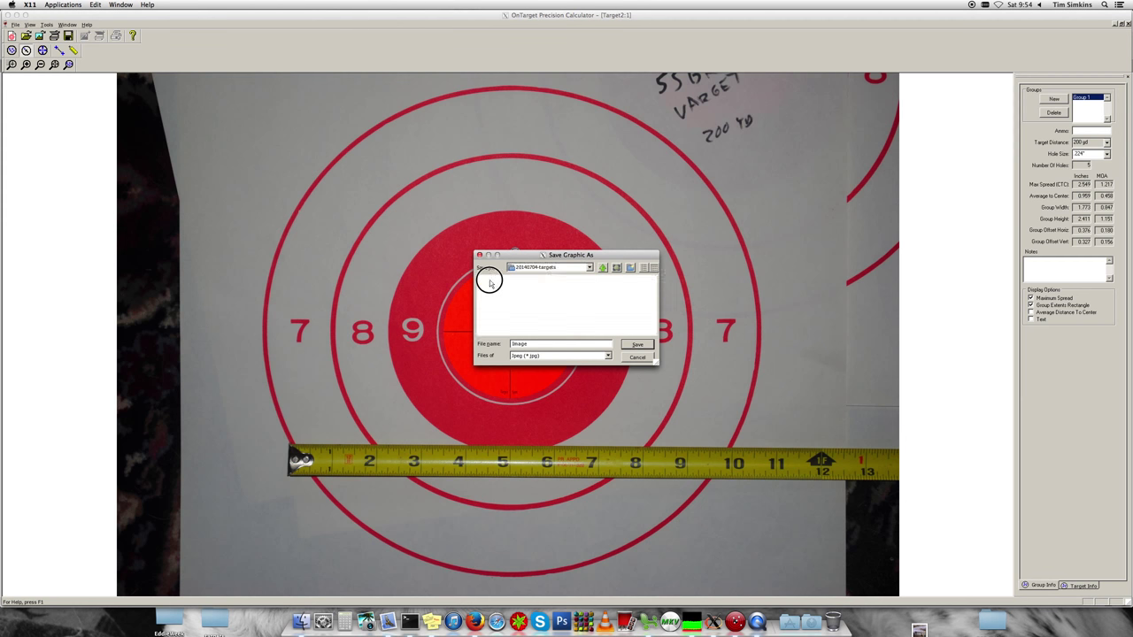
pyautogui.doubleClick(532, 344)
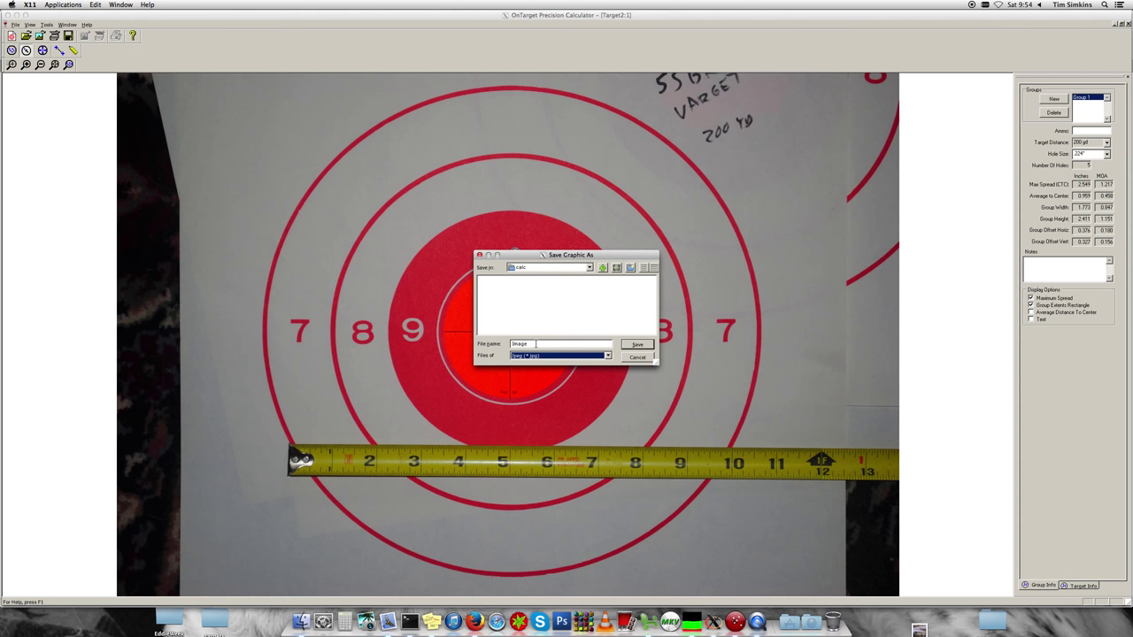
pyautogui.write('my-target')
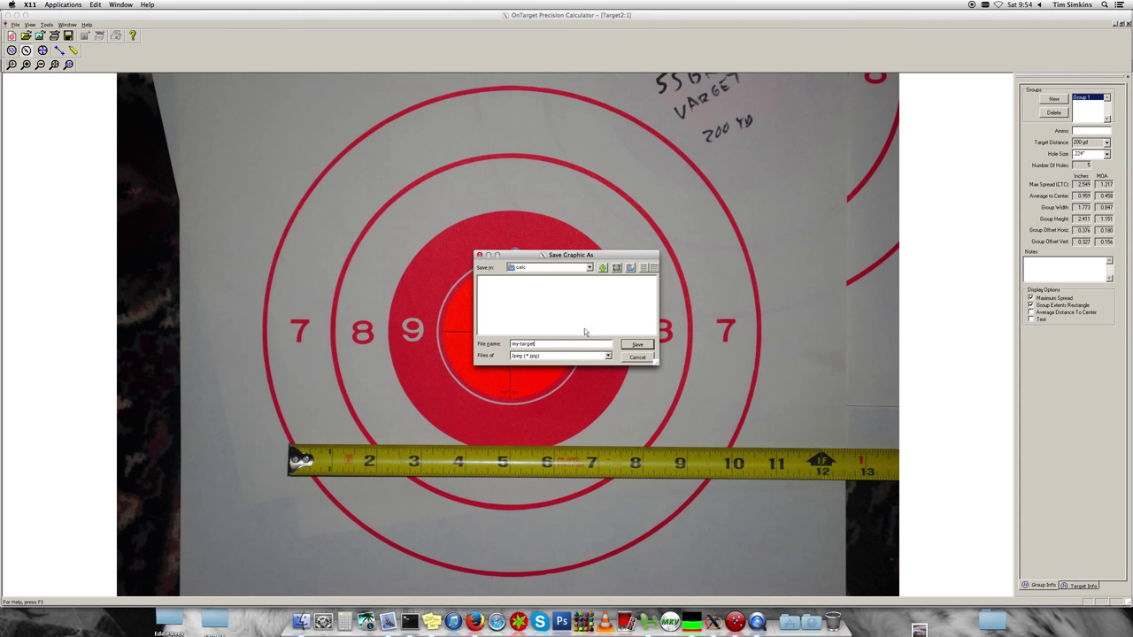
pyautogui.click(632, 344)
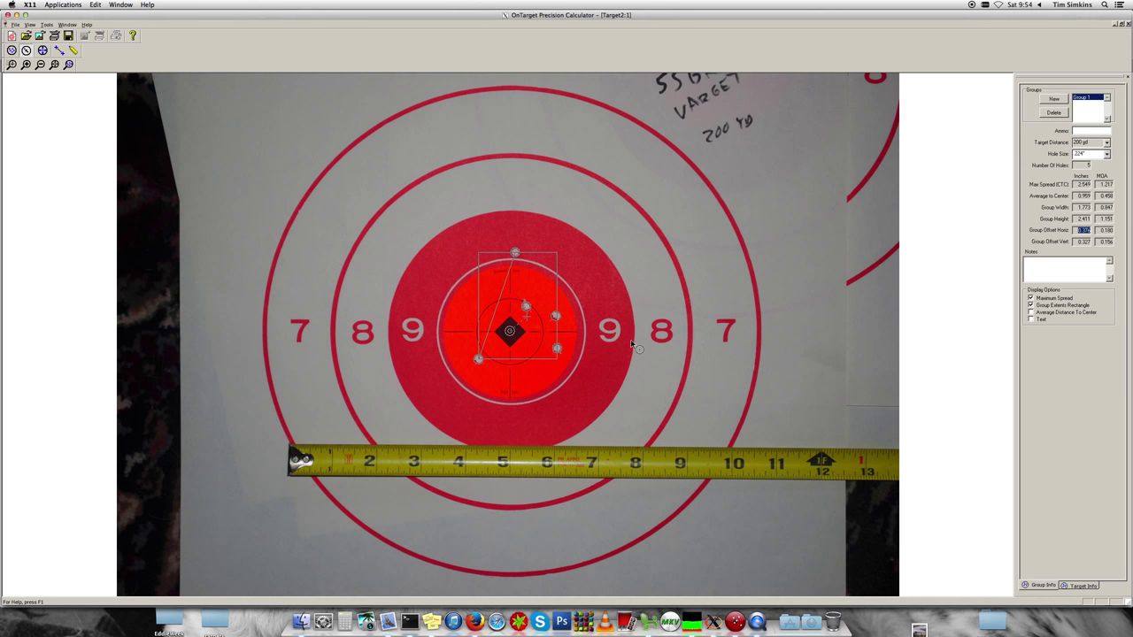